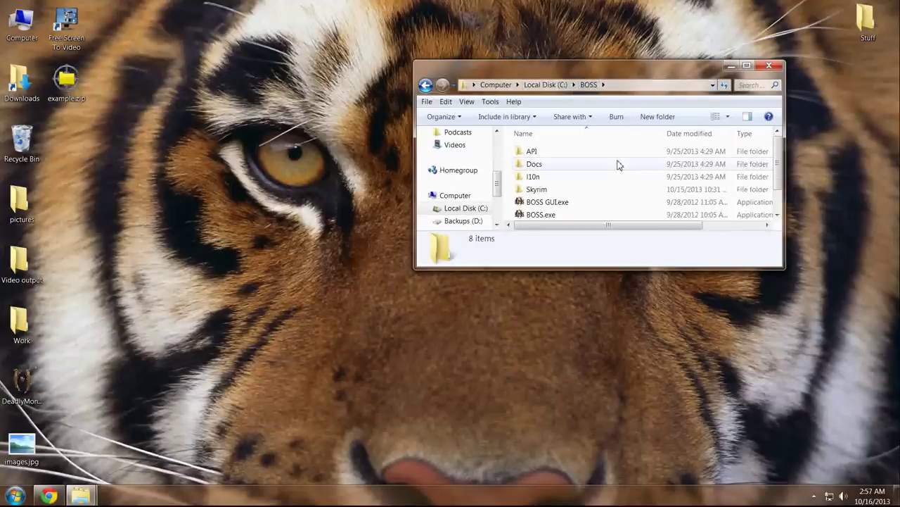
Launch BOSS GUI.exe from the BOSS folder, reposition its window and minimize the folder window
{"action": "scroll", "coordinate": [618, 165], "scroll_direction": "down", "scroll_amount": 1}
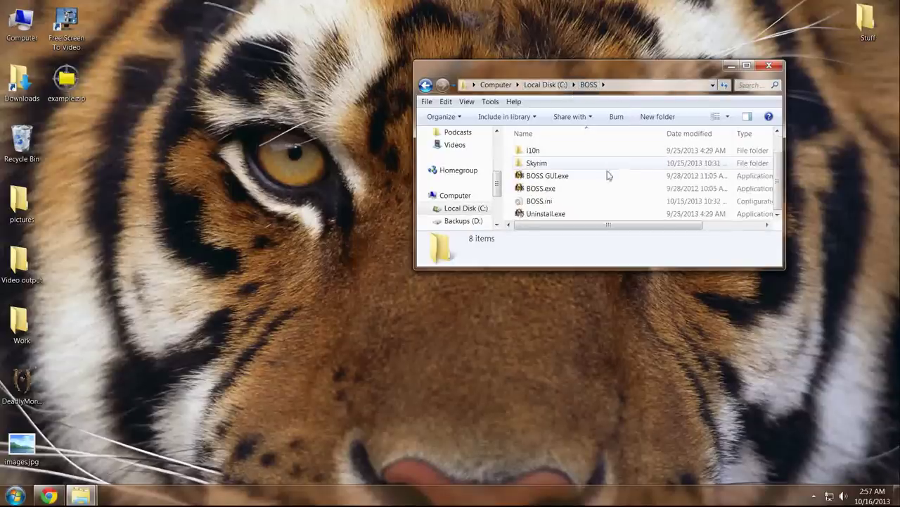
{"action": "left_click", "coordinate": [555, 181]}
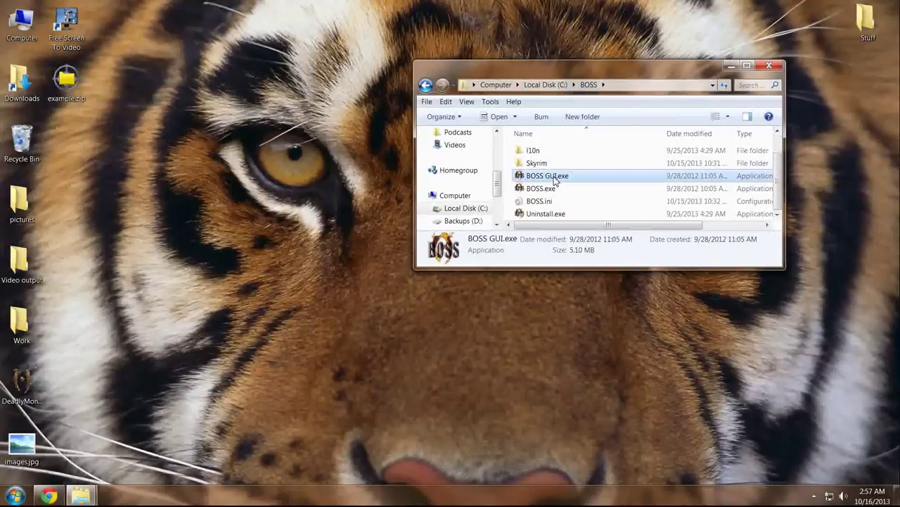
{"action": "double_click", "coordinate": [555, 181]}
{"action": "left_click_drag", "start_coordinate": [263, 78], "coordinate": [474, 100]}
{"action": "left_click", "coordinate": [732, 64]}
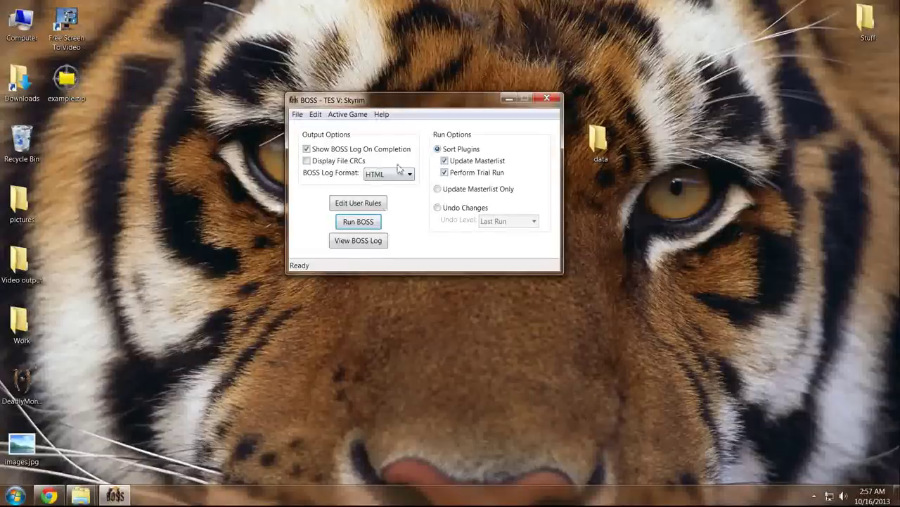
Disable Perform Trial Run, choose Skyrim as the active game, and run BOSS to sort the plugins
{"action": "mouse_move", "coordinate": [444, 176]}
{"action": "left_click", "coordinate": [445, 174]}
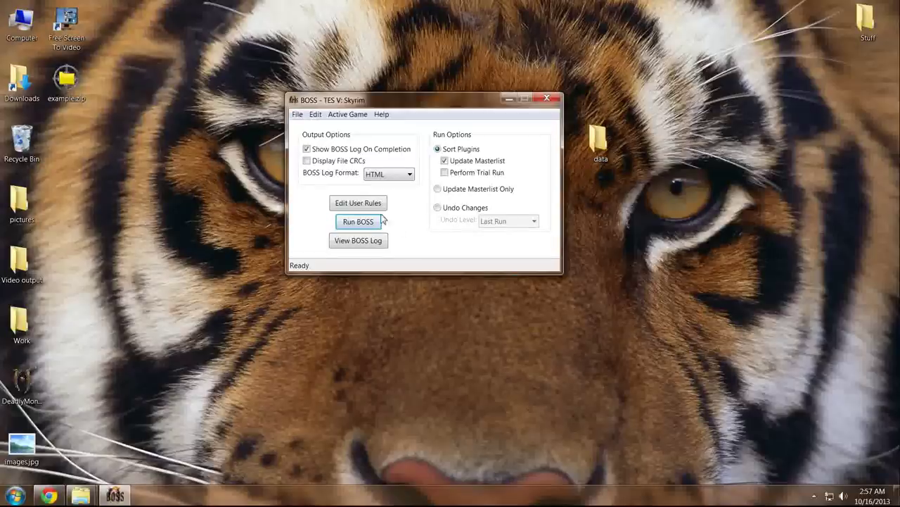
{"action": "left_click", "coordinate": [347, 115]}
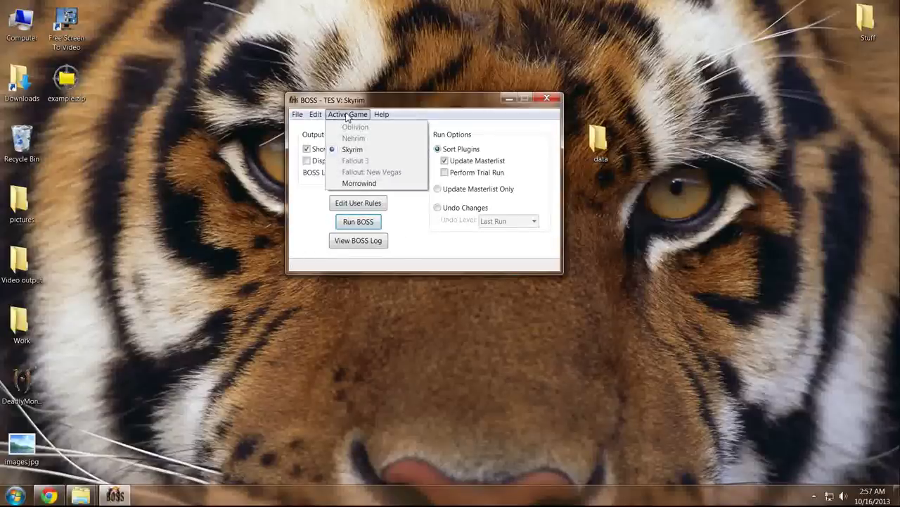
{"action": "left_click", "coordinate": [352, 149]}
{"action": "left_click", "coordinate": [358, 221]}
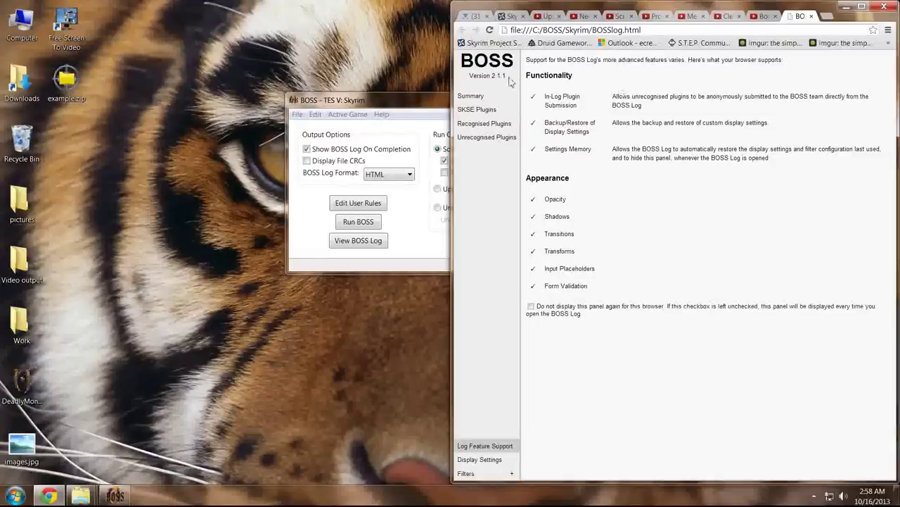
Bring the BOSS log forward in the browser, maximize it and view its summary
{"action": "key", "text": "alt+Tab"}
{"action": "key", "text": "alt+F4"}
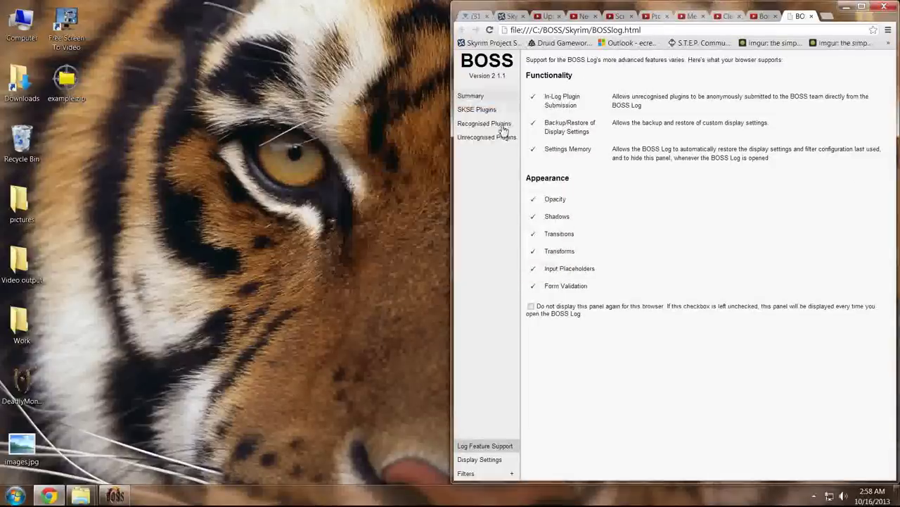
{"action": "left_click_drag", "start_coordinate": [808, 24], "coordinate": [631, 24]}
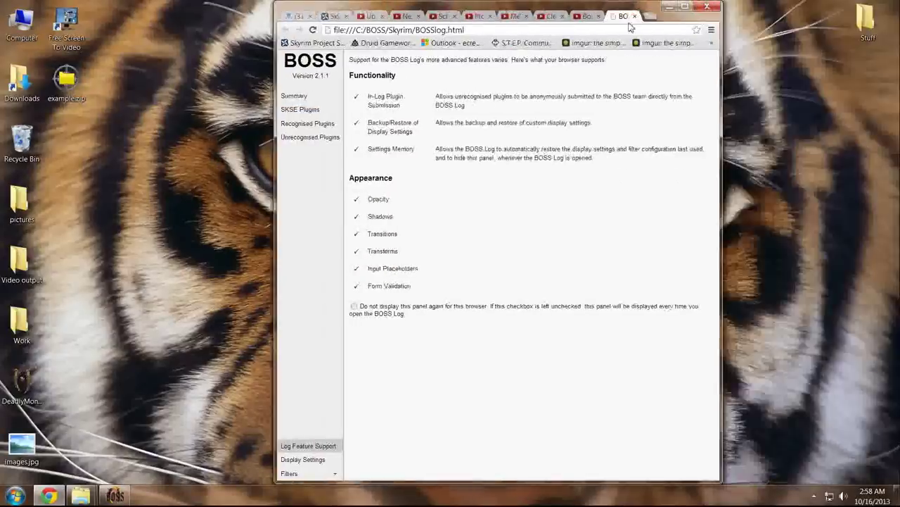
{"action": "left_click", "coordinate": [685, 6]}
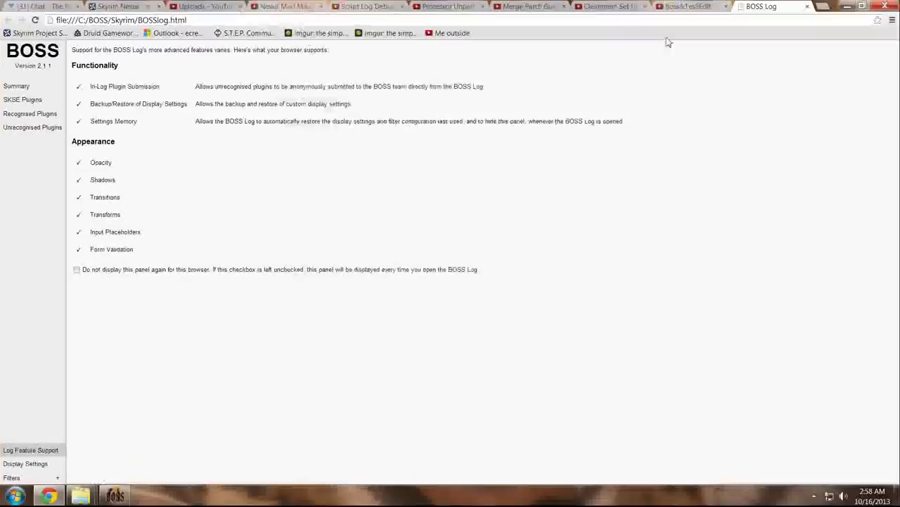
{"action": "left_click", "coordinate": [21, 88]}
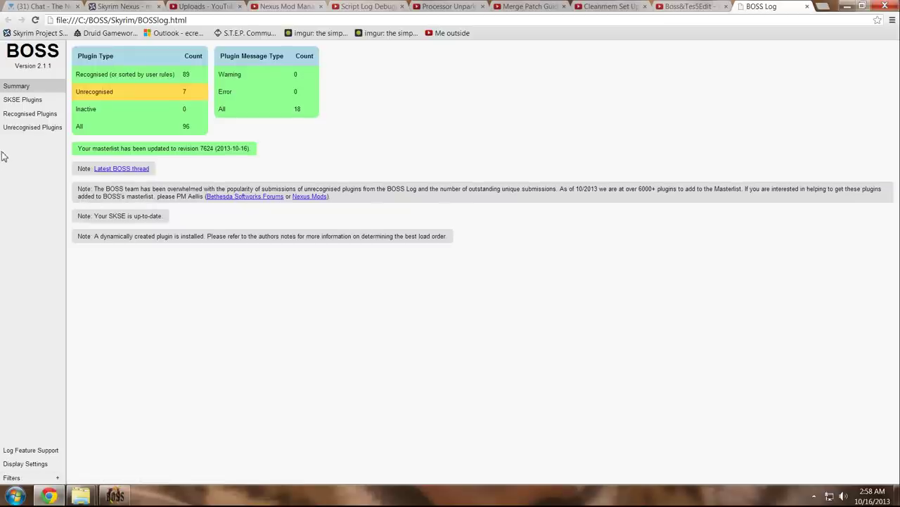
Look through the recognised plugins in the BOSS log and view the list of unrecognised plugins
{"action": "left_click", "coordinate": [41, 114]}
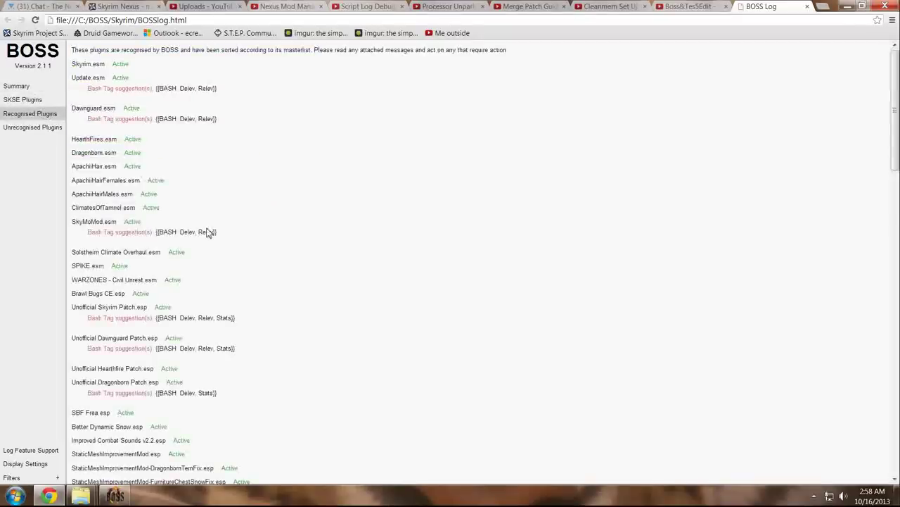
{"action": "scroll", "coordinate": [205, 233], "scroll_direction": "down", "scroll_amount": 15}
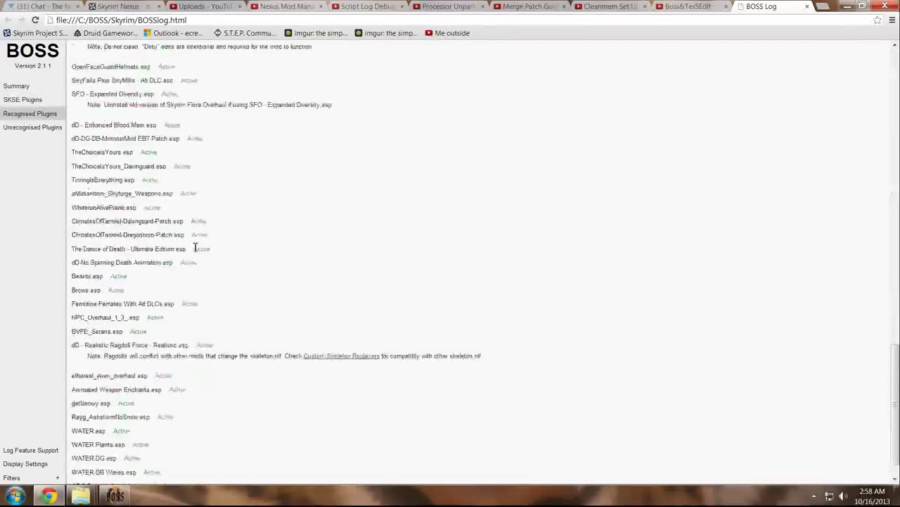
{"action": "scroll", "coordinate": [196, 250], "scroll_direction": "down", "scroll_amount": 1}
{"action": "scroll", "coordinate": [222, 296], "scroll_direction": "up", "scroll_amount": 20}
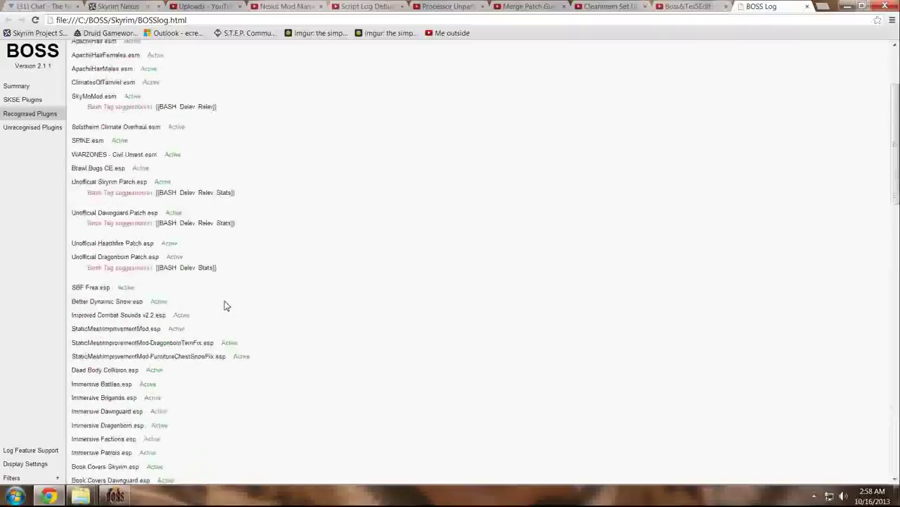
{"action": "left_click", "coordinate": [60, 128]}
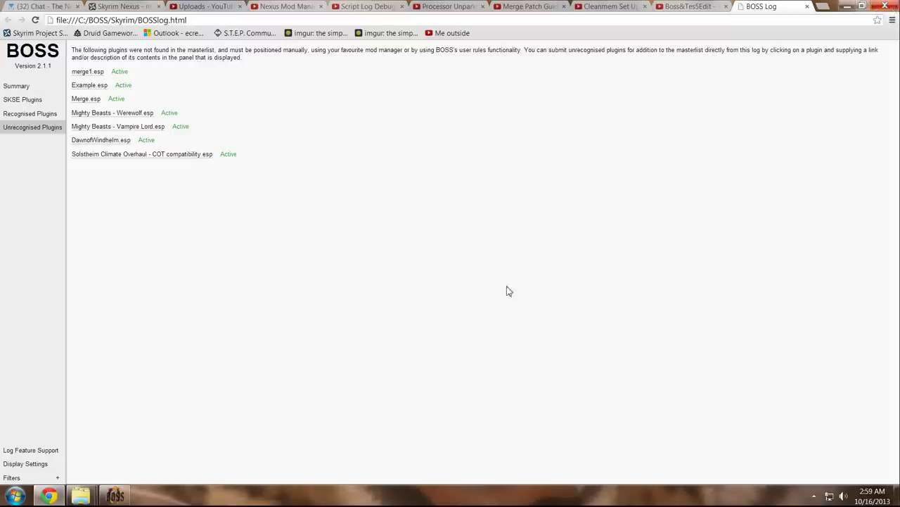
Restore the browser window to a smaller size, launch Nexus Mod Manager, and close the browser with the BOSS log
{"action": "double_click", "coordinate": [835, 12]}
{"action": "left_click", "coordinate": [14, 496]}
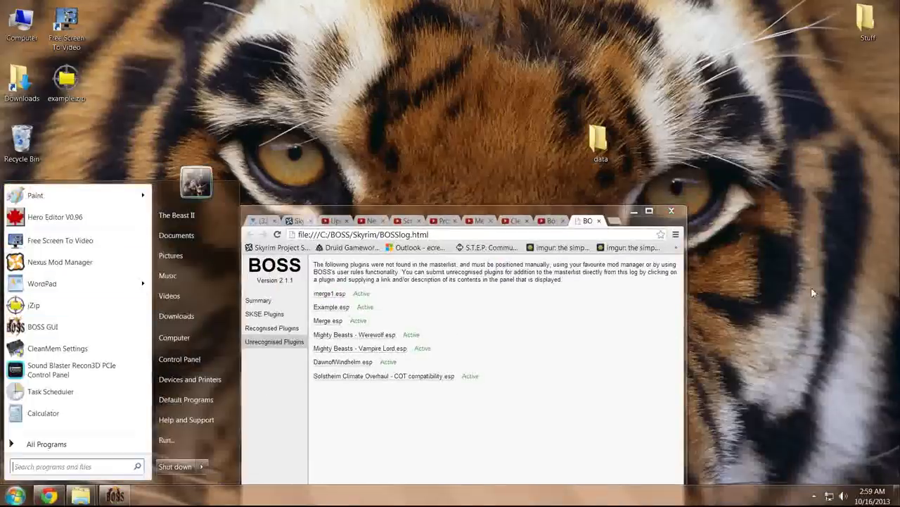
{"action": "left_click", "coordinate": [78, 257]}
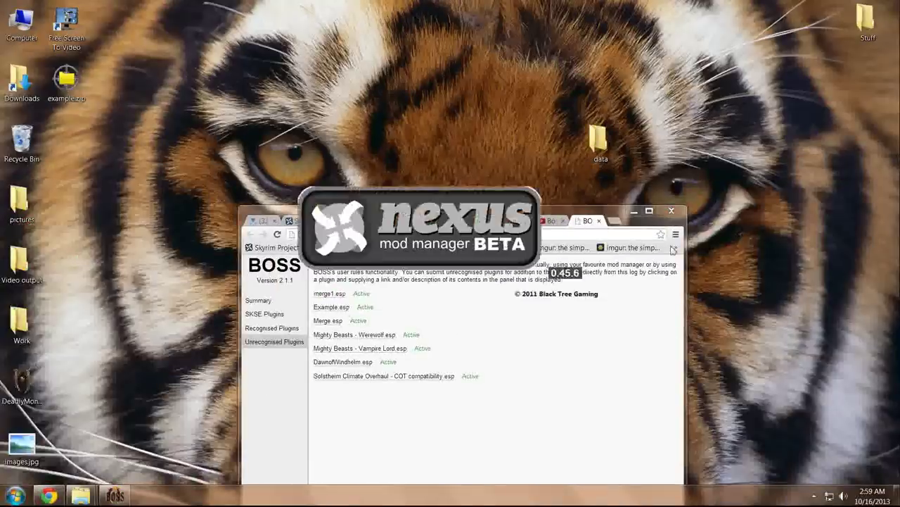
{"action": "left_click_drag", "start_coordinate": [612, 208], "coordinate": [643, 117]}
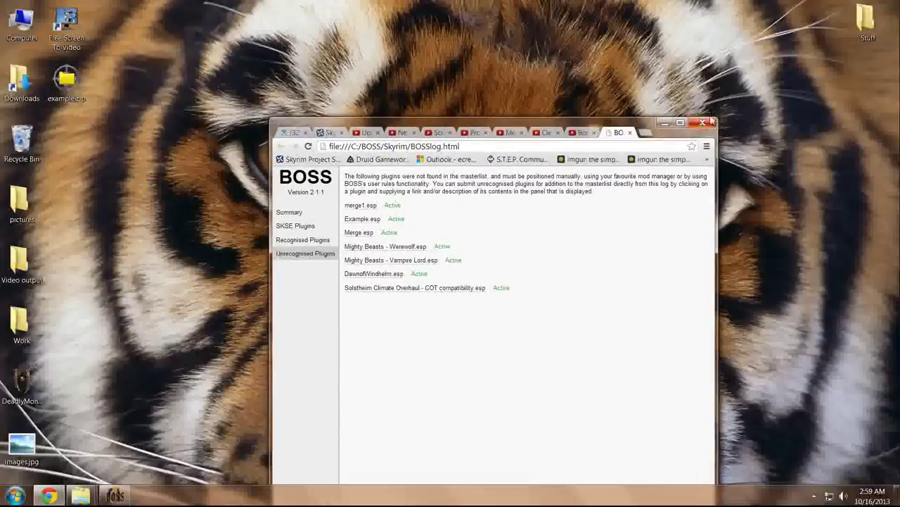
{"action": "left_click", "coordinate": [709, 122]}
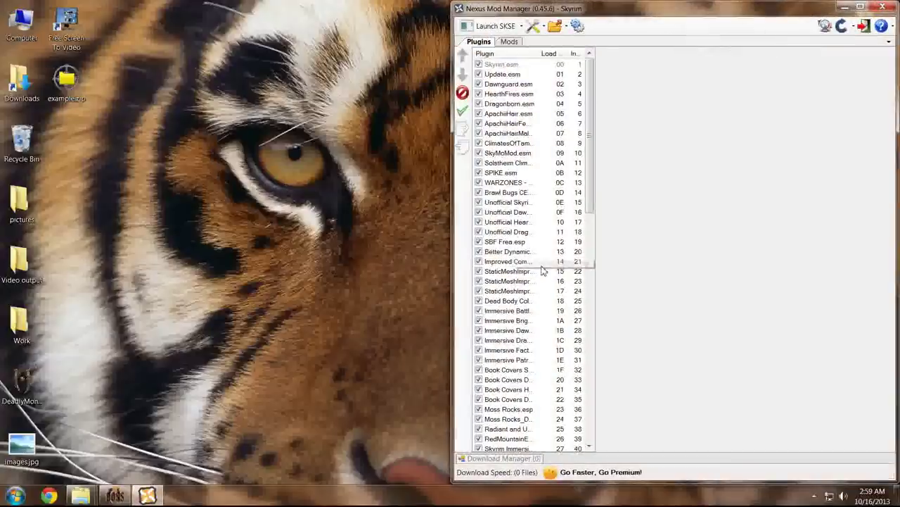
Look through the plugin load order and view the details of Feminine Females With All DLCs.esp
{"action": "left_click_drag", "start_coordinate": [589, 209], "coordinate": [577, 437]}
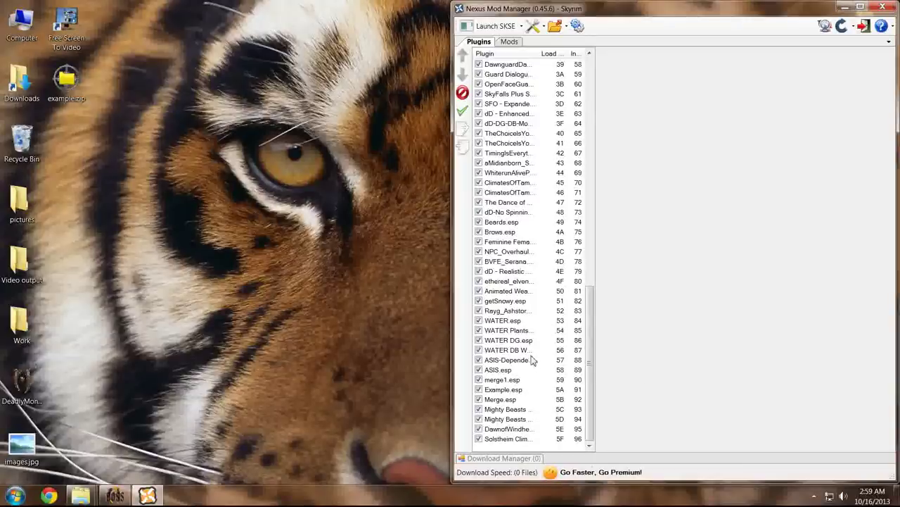
{"action": "left_click", "coordinate": [522, 243]}
{"action": "scroll", "coordinate": [522, 244], "scroll_direction": "up", "scroll_amount": 16}
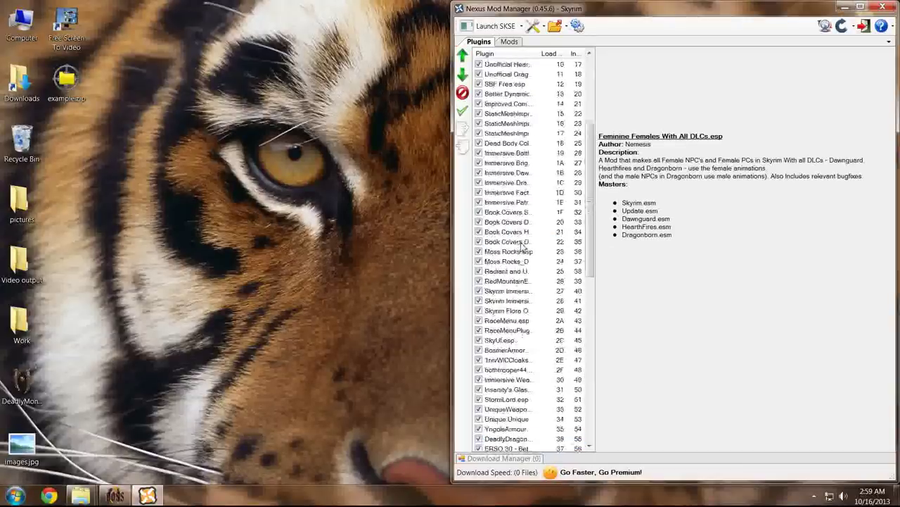
{"action": "scroll", "coordinate": [522, 244], "scroll_direction": "down", "scroll_amount": 16}
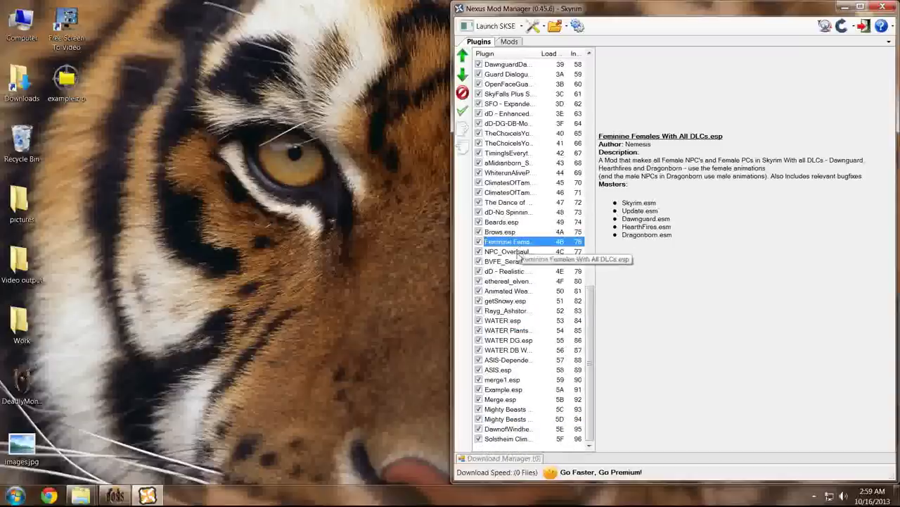
Examine the masters of Example.esp, Mighty Beasts - Werewolf.esp, Merge.esp and merge1.esp, and select the merge1, Example and Merge plugins together
{"action": "left_click", "coordinate": [506, 391]}
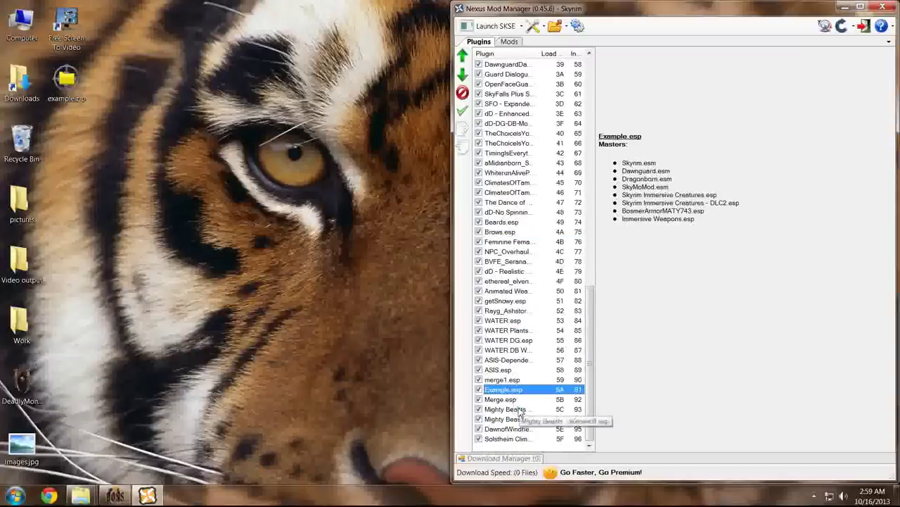
{"action": "left_click", "coordinate": [511, 410]}
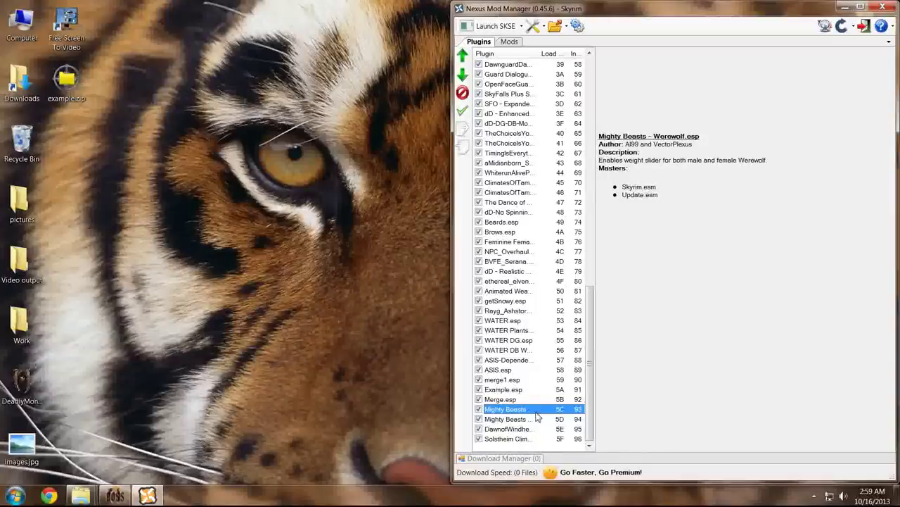
{"action": "left_click", "coordinate": [518, 379]}
{"action": "left_click", "coordinate": [519, 390]}
{"action": "left_click", "coordinate": [519, 399]}
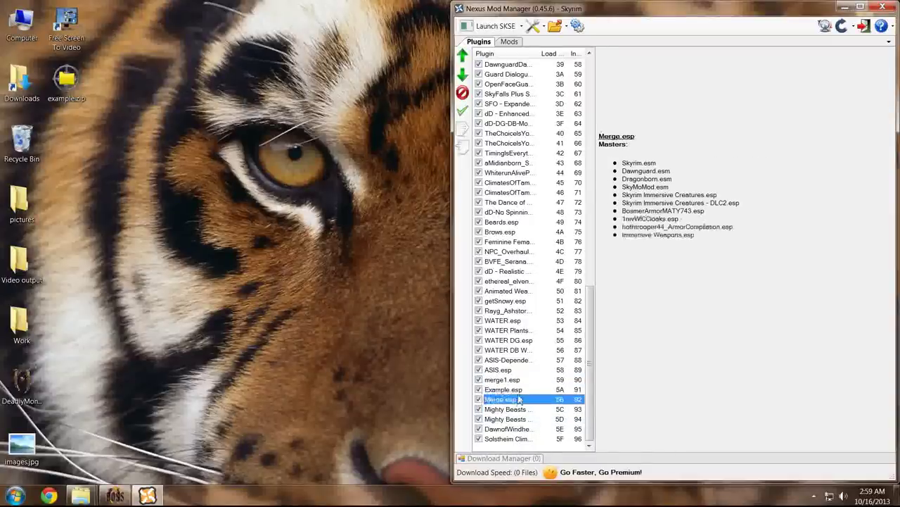
{"action": "left_click", "coordinate": [518, 381]}
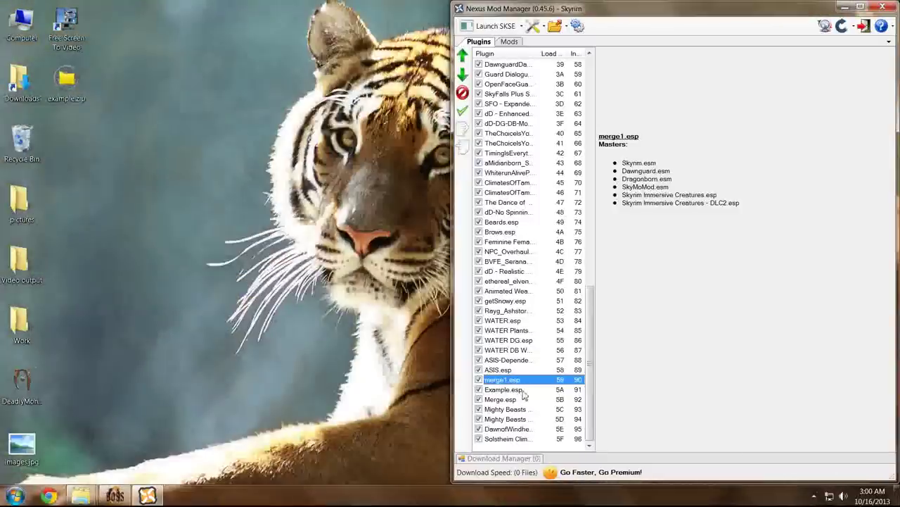
{"action": "left_click", "coordinate": [520, 399], "text": "shift"}
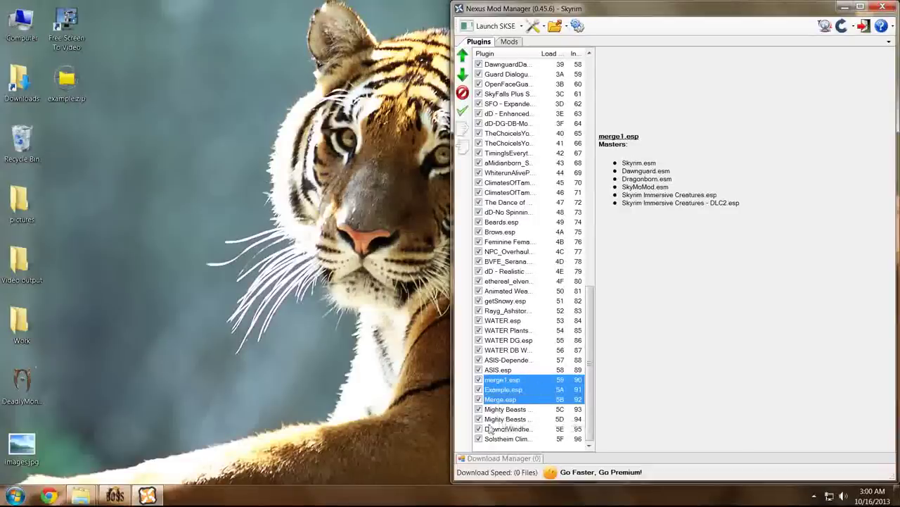
Move Mighty Beasts - Werewolf.esp up the load order to directly above dD - Enhanced Blood Main.esp
{"action": "left_click", "coordinate": [510, 411]}
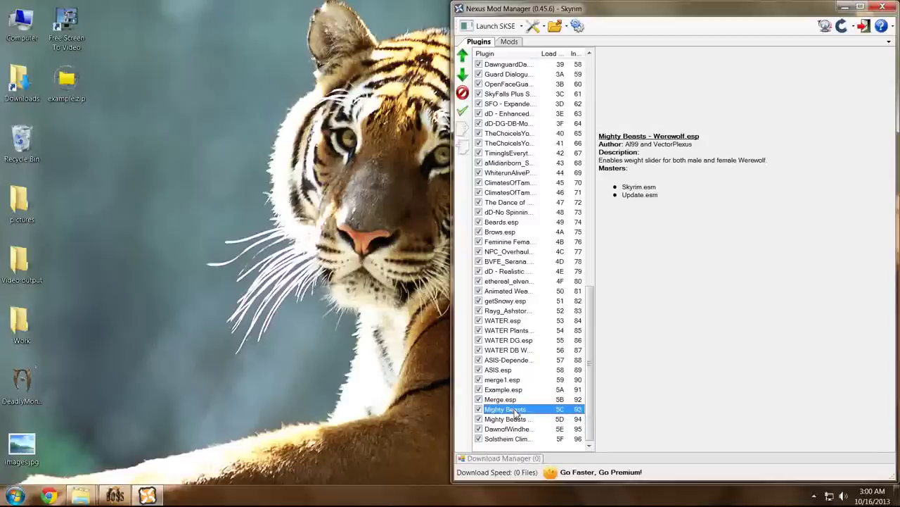
{"action": "mouse_move", "coordinate": [516, 413]}
{"action": "left_mouse_down"}
{"action": "mouse_move", "coordinate": [524, 98]}
{"action": "mouse_move", "coordinate": [524, 204]}
{"action": "mouse_move", "coordinate": [516, 172]}
{"action": "mouse_move", "coordinate": [525, 118]}
{"action": "left_mouse_up"}
{"action": "left_click", "coordinate": [515, 136]}
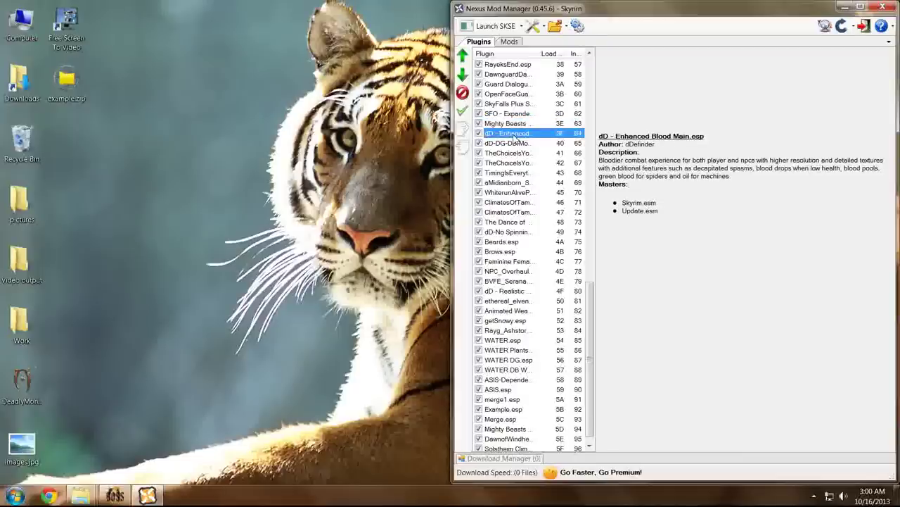
{"action": "scroll", "coordinate": [515, 139], "scroll_direction": "down", "scroll_amount": 1}
Move Mighty Beasts - Vampire Lord.esp directly below Mighty Beasts - Werewolf.esp and check the details of both plugins
{"action": "left_click", "coordinate": [517, 420]}
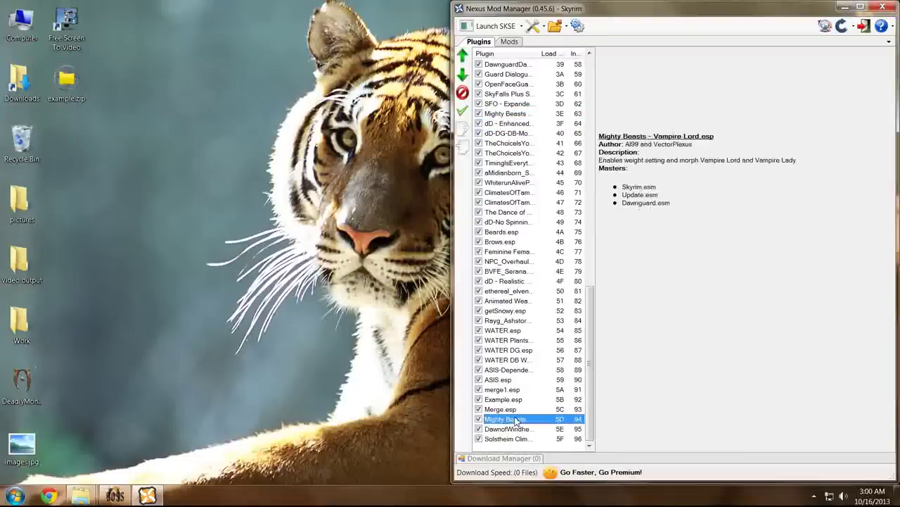
{"action": "left_click_drag", "start_coordinate": [517, 420], "coordinate": [552, 126]}
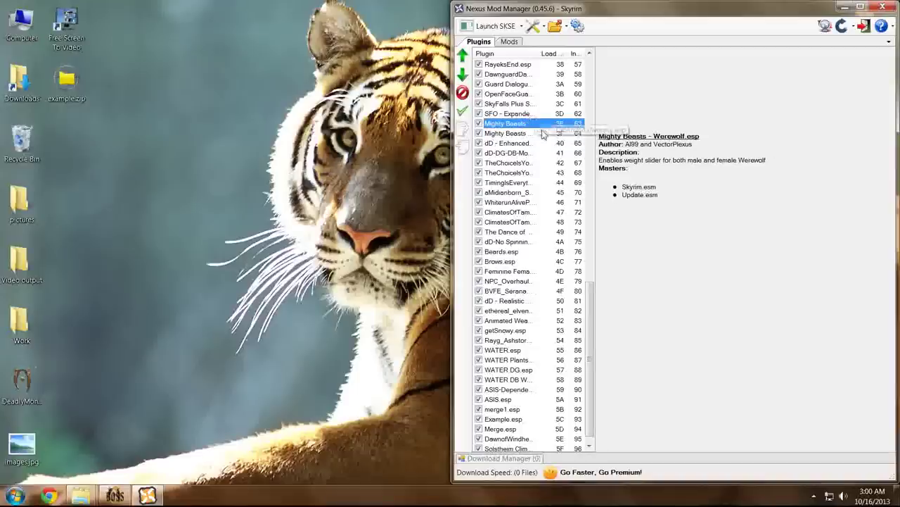
{"action": "left_click", "coordinate": [540, 133]}
{"action": "scroll", "coordinate": [539, 135], "scroll_direction": "down", "scroll_amount": 1}
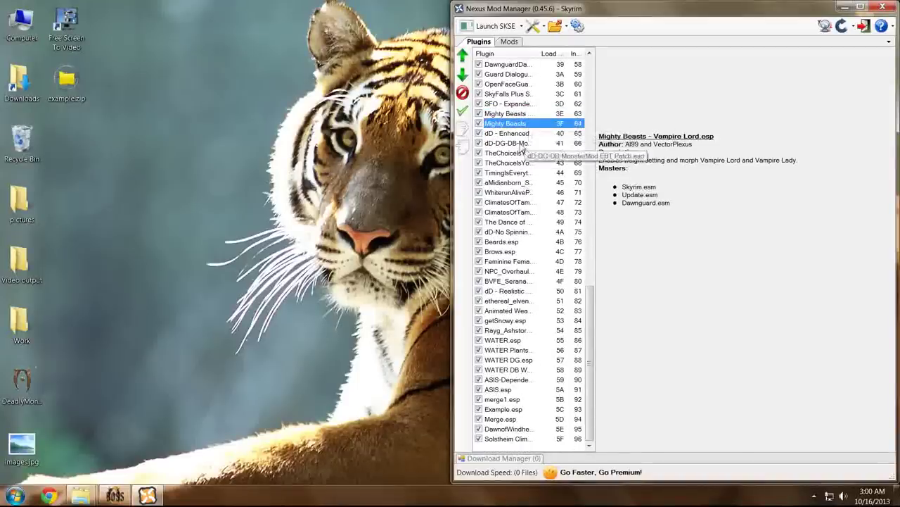
{"action": "left_click", "coordinate": [527, 113]}
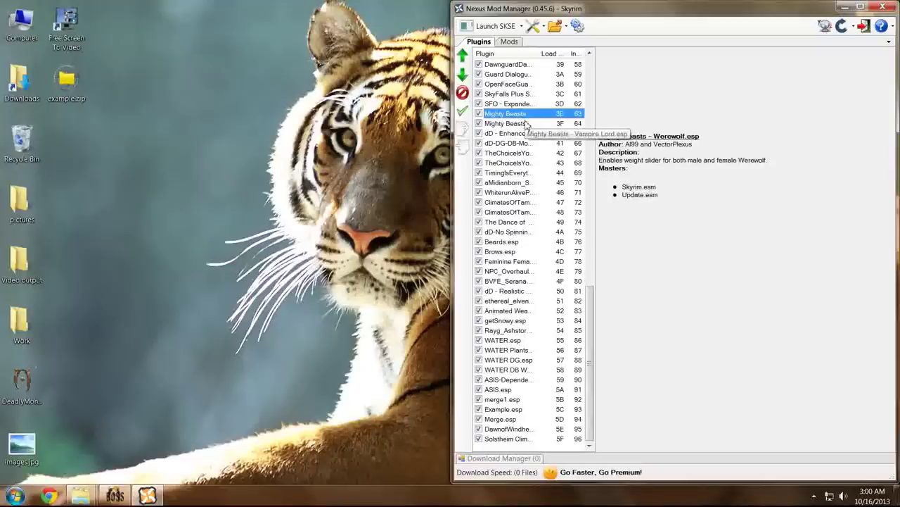
{"action": "left_click", "coordinate": [527, 124]}
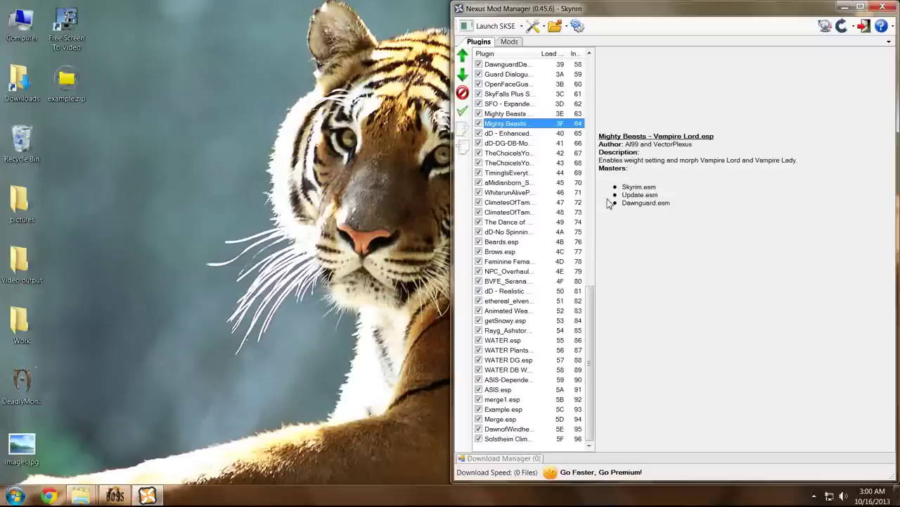
Move DawnofWindhelm.esp up the load order to directly above the two ClimatesOfTamriel patch plugins
{"action": "left_click", "coordinate": [502, 430]}
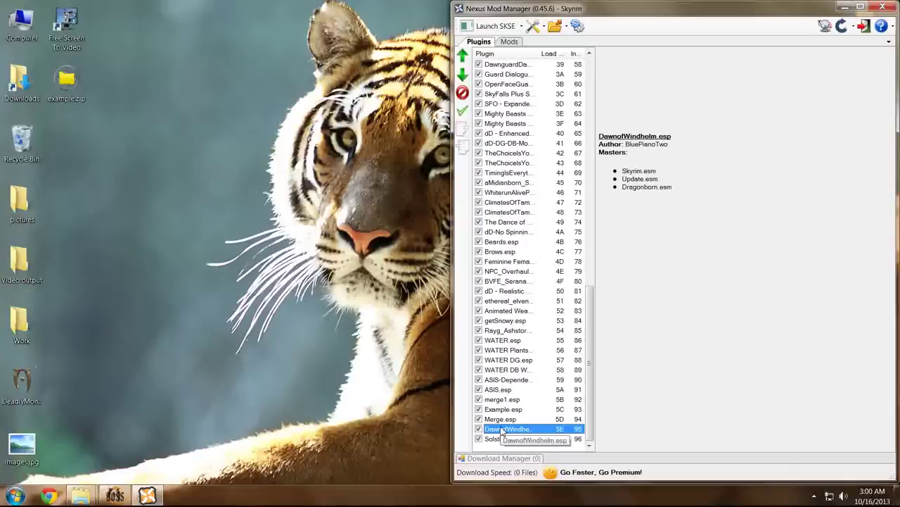
{"action": "left_click_drag", "start_coordinate": [502, 430], "coordinate": [534, 204]}
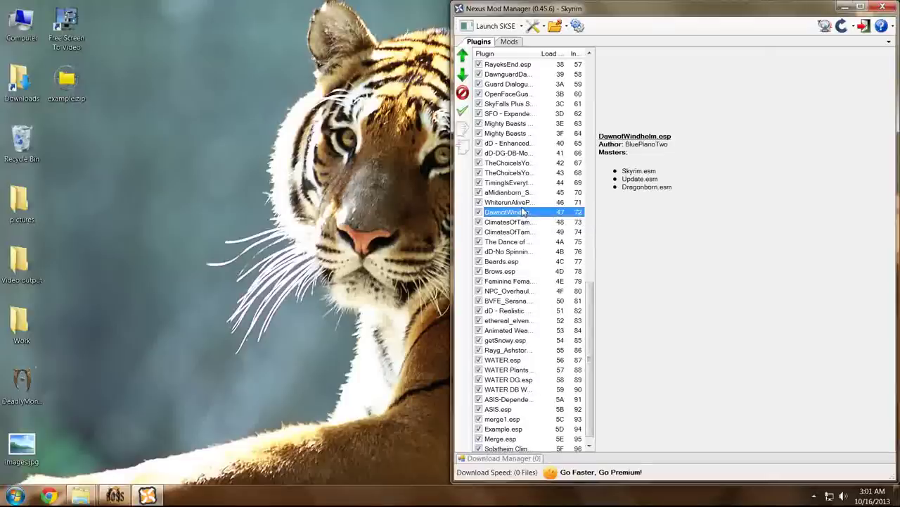
Check the masters of WhiterunAlivePiano.esp and move Solstheim Climate Overhaul - COT compatibility.esp directly below the two ClimatesOfTamriel patch plugins
{"action": "scroll", "coordinate": [525, 211], "scroll_direction": "down", "scroll_amount": 1}
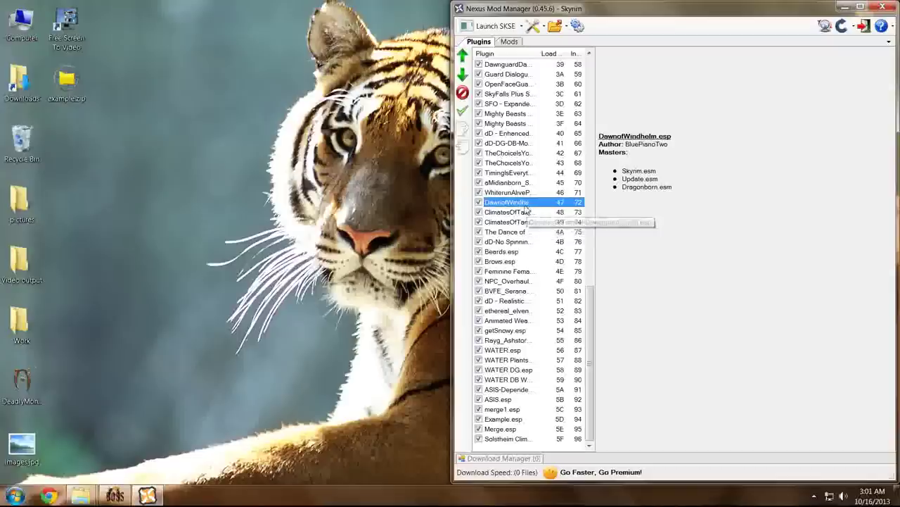
{"action": "left_click", "coordinate": [524, 193]}
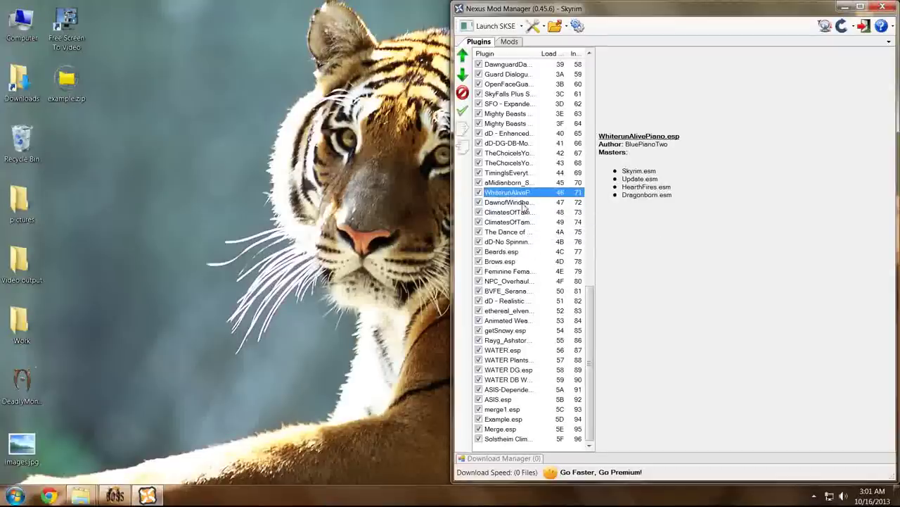
{"action": "left_click", "coordinate": [510, 438]}
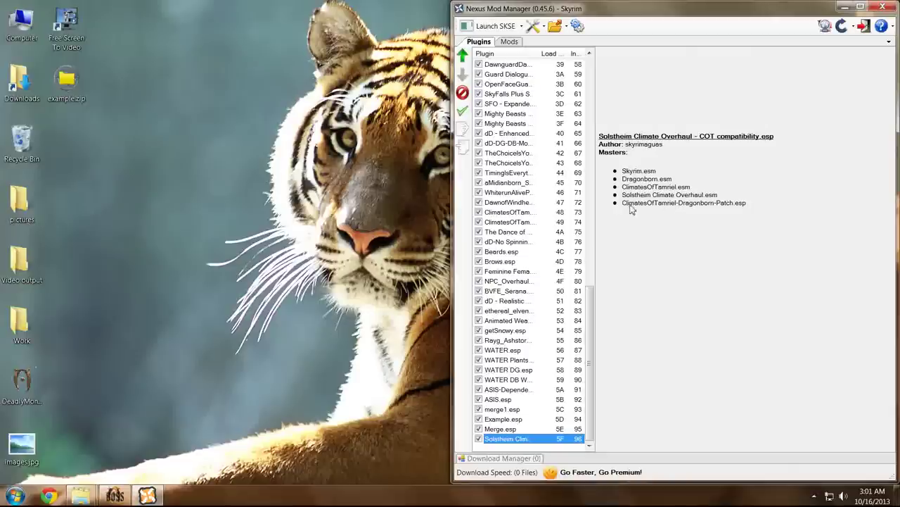
{"action": "left_click", "coordinate": [656, 204]}
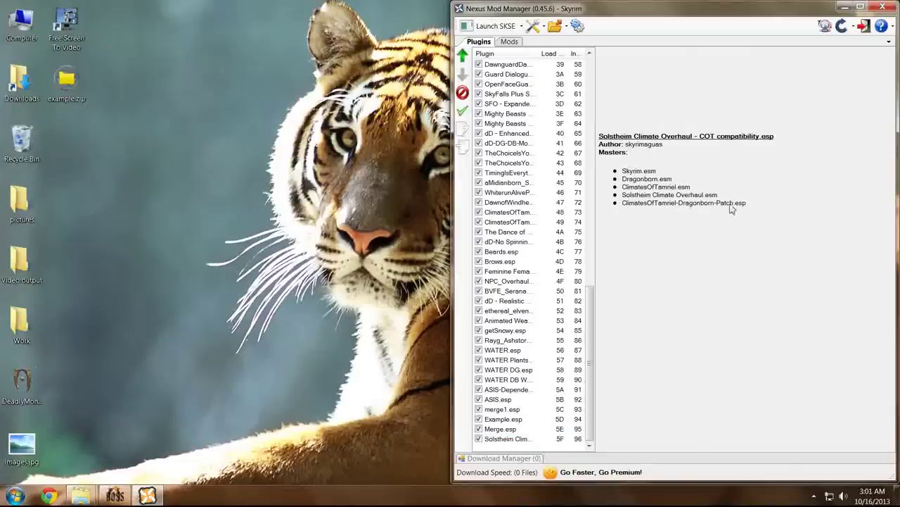
{"action": "left_click", "coordinate": [517, 439]}
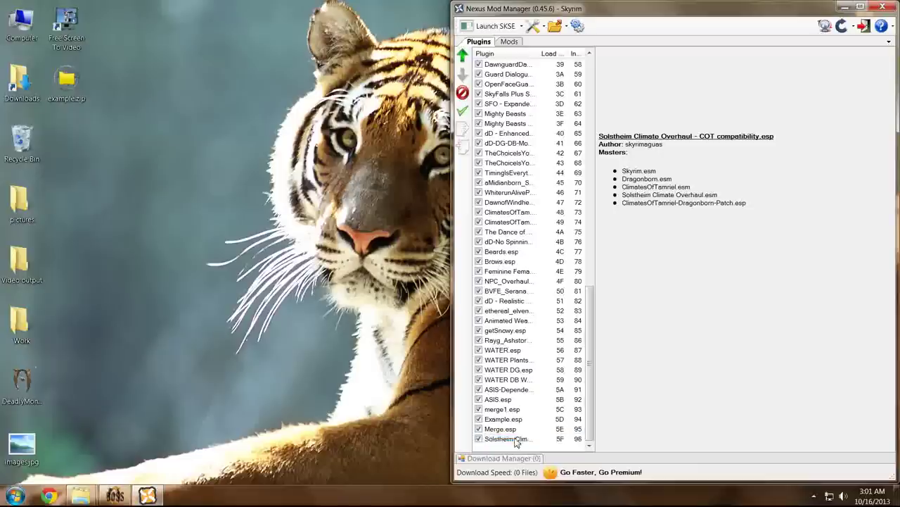
{"action": "left_click_drag", "start_coordinate": [517, 439], "coordinate": [538, 231]}
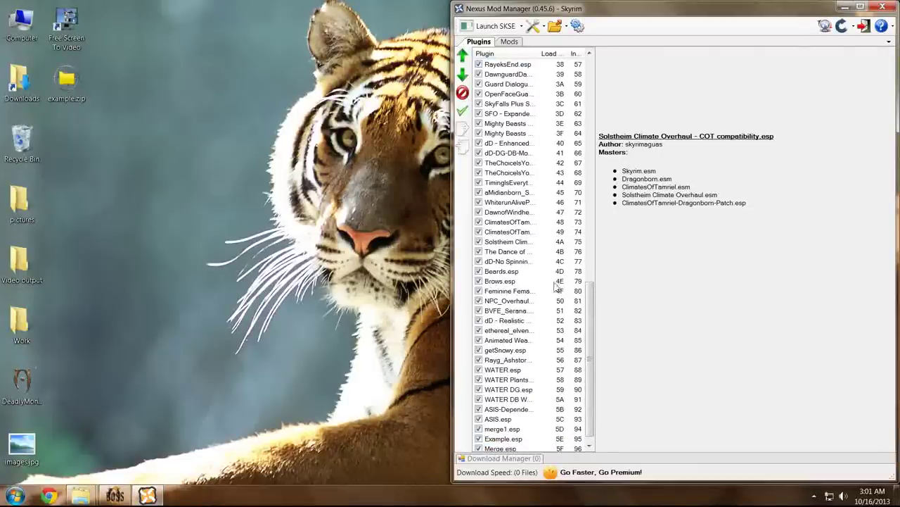
Review the load order from the first plugin to the last and check the masters of ASIS.esp
{"action": "left_click_drag", "start_coordinate": [590, 360], "coordinate": [601, 115]}
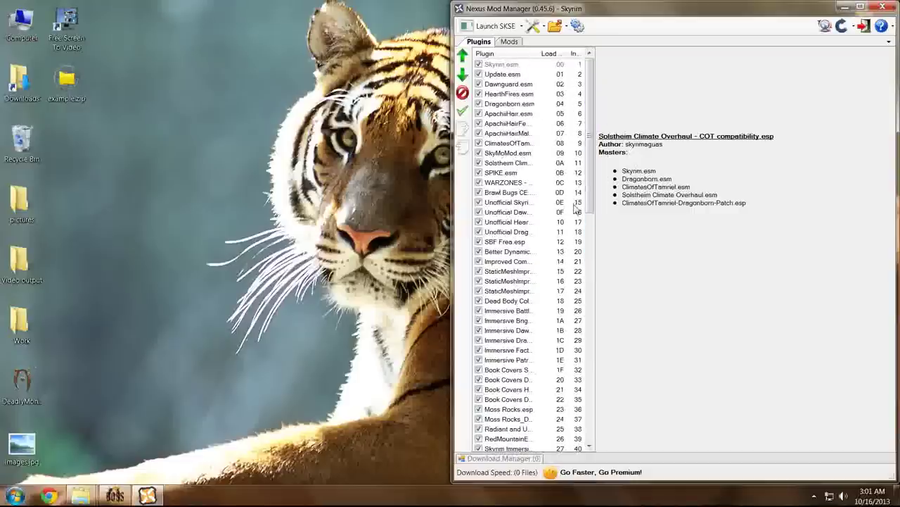
{"action": "left_click_drag", "start_coordinate": [585, 192], "coordinate": [579, 434]}
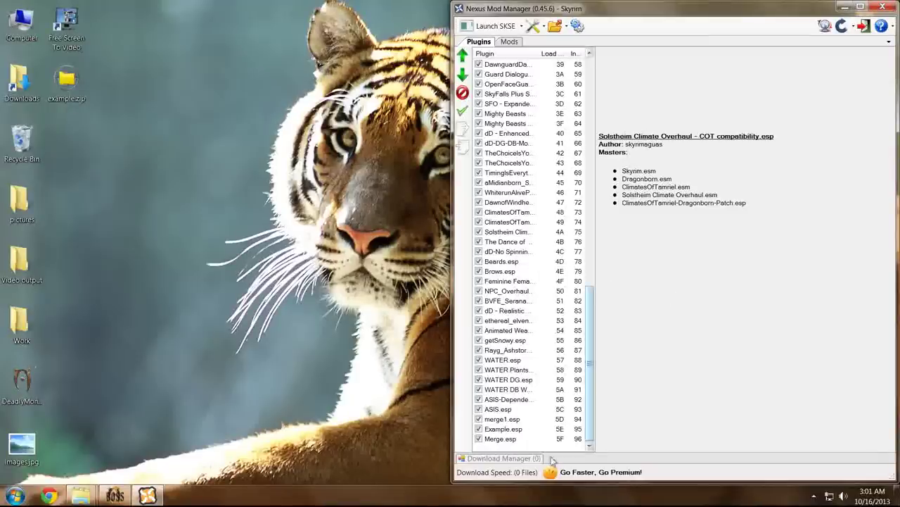
{"action": "left_click", "coordinate": [504, 411]}
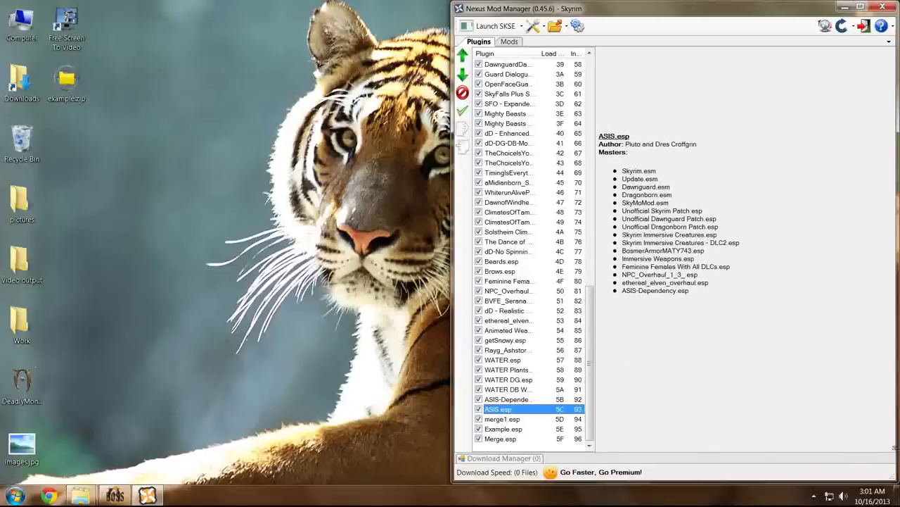
{"action": "left_click", "coordinate": [813, 496]}
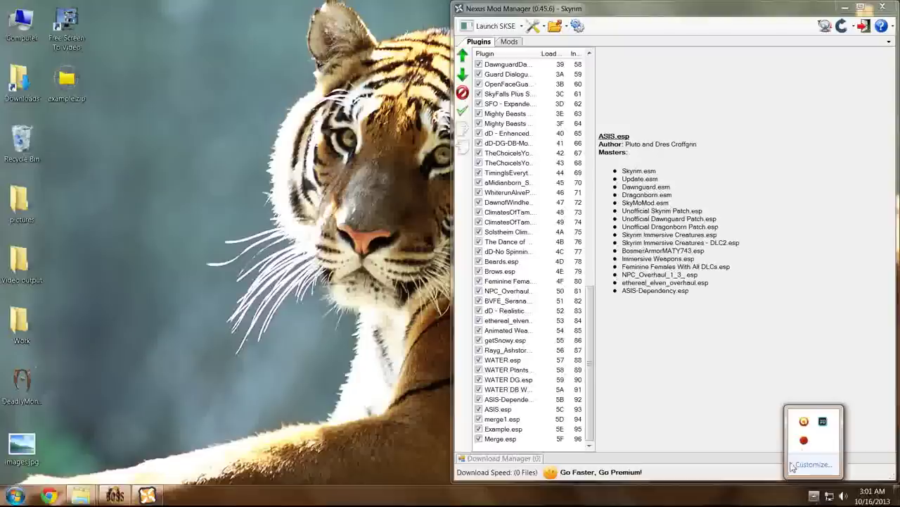